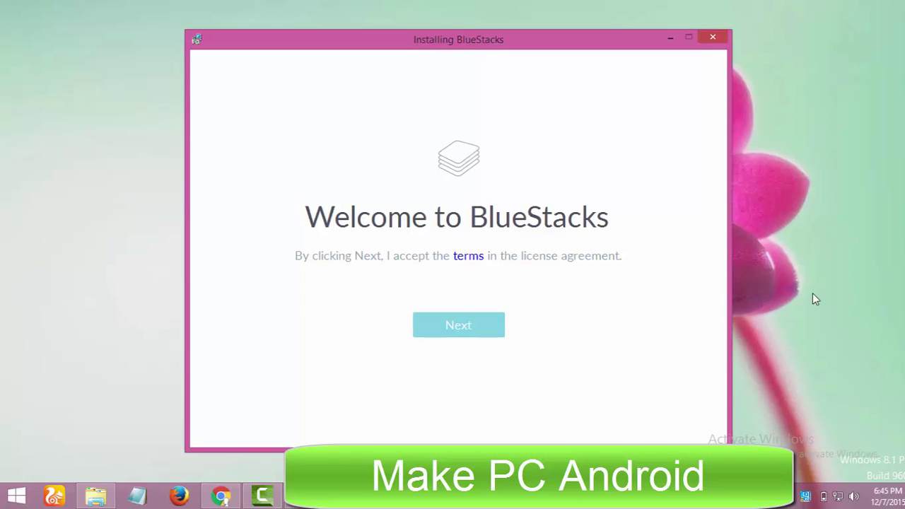
Accept the BlueStacks licence terms and start the installation with C:\ProgramData as the data location.
left_click(454, 322)
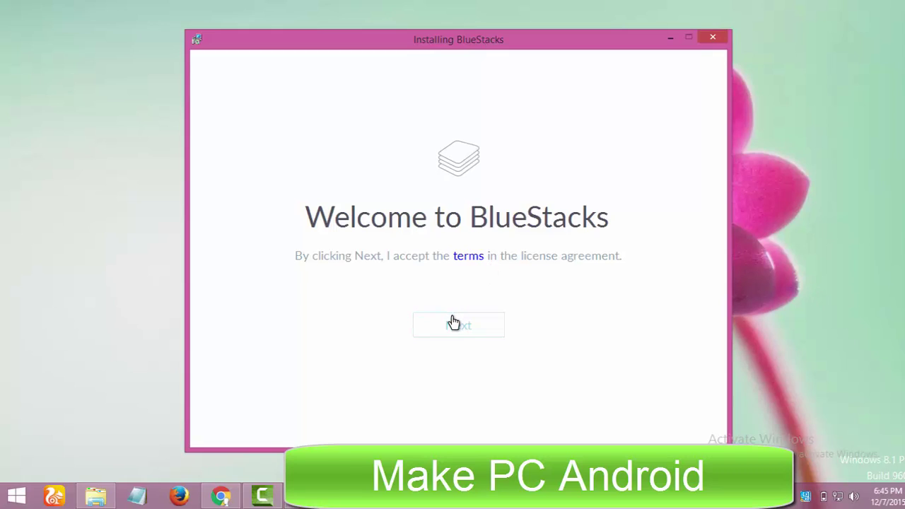
left_click(435, 327)
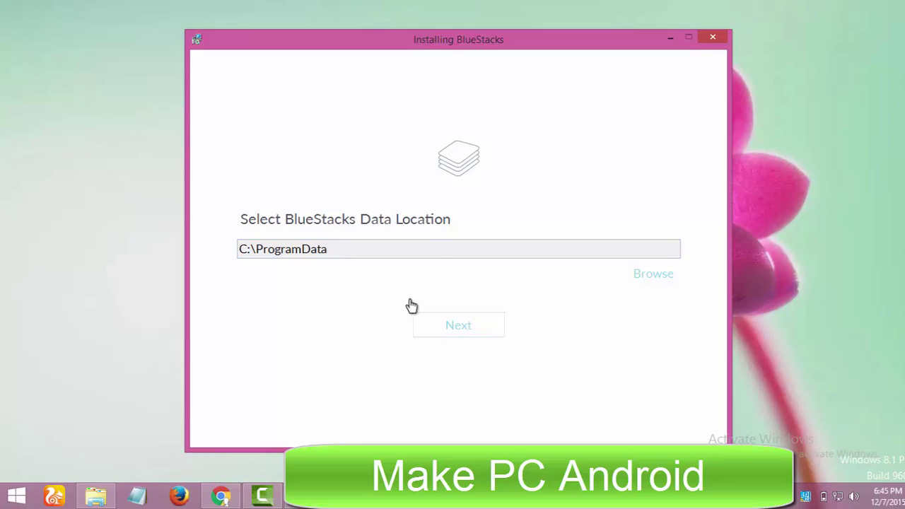
left_click(448, 326)
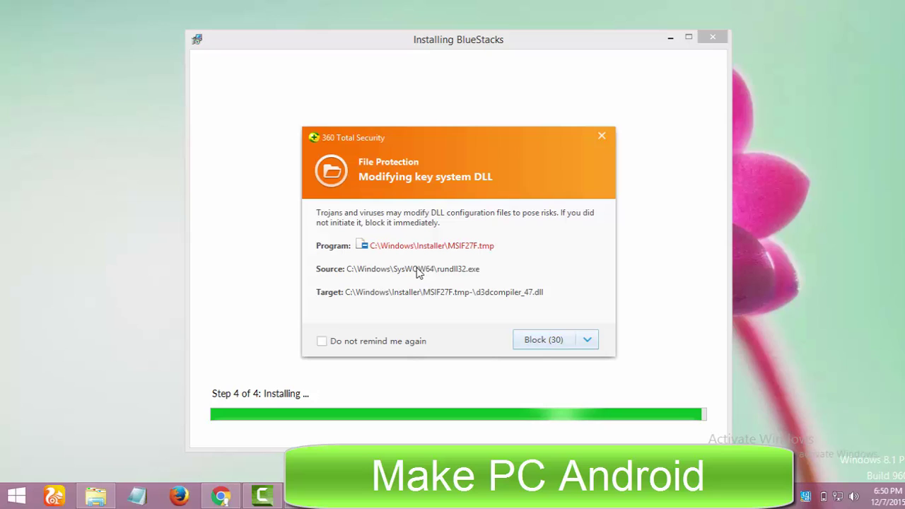
Answer the security alert so the installer can continue, and finish the setup with Start BlueStacks enabled.
left_click(588, 339)
left_click(597, 393)
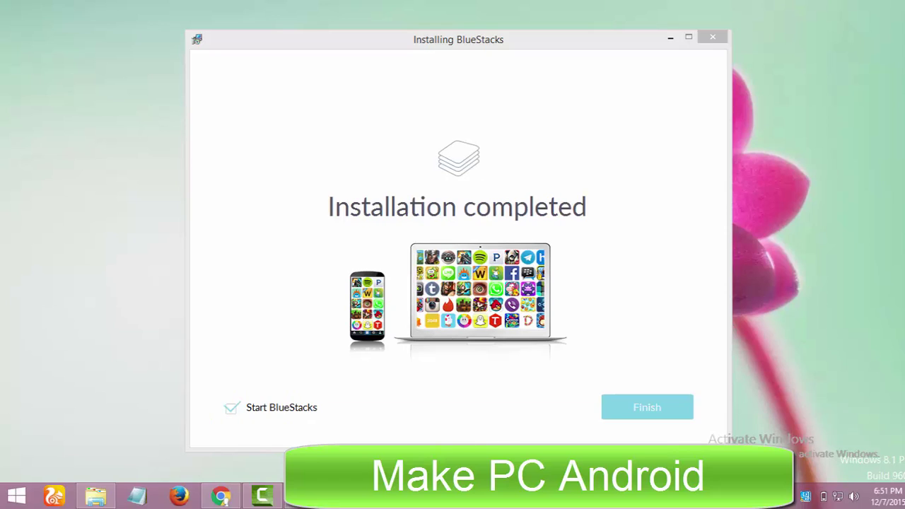
left_click(648, 415)
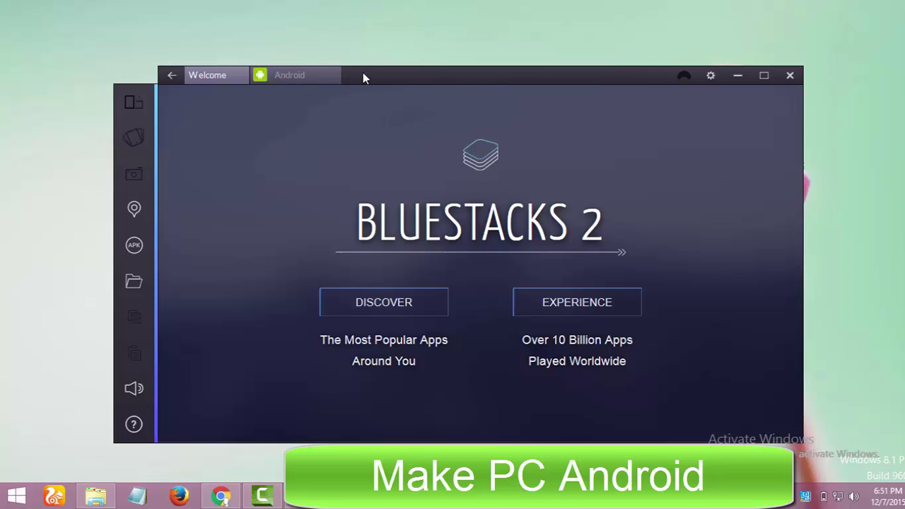
Go to the Android home screen, closing the Play Store, and choose ADW.Launcher as the home app.
left_click(298, 84)
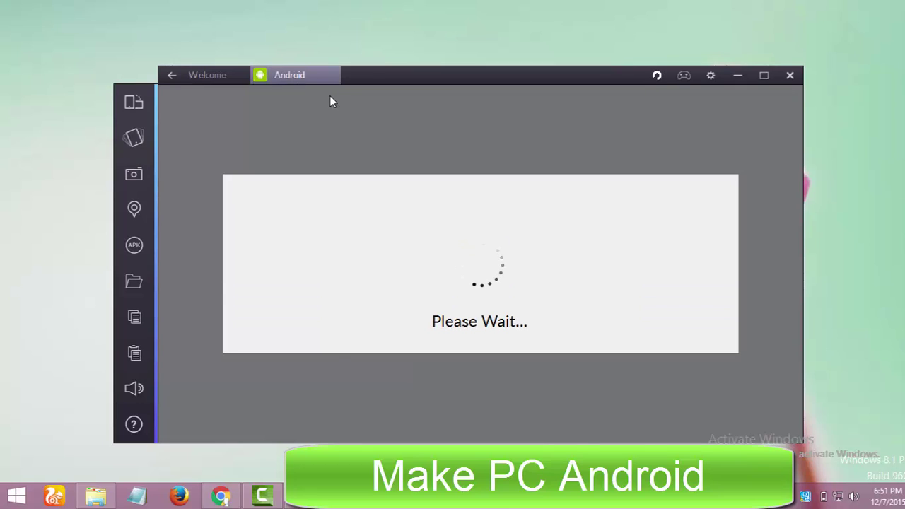
left_click(263, 497)
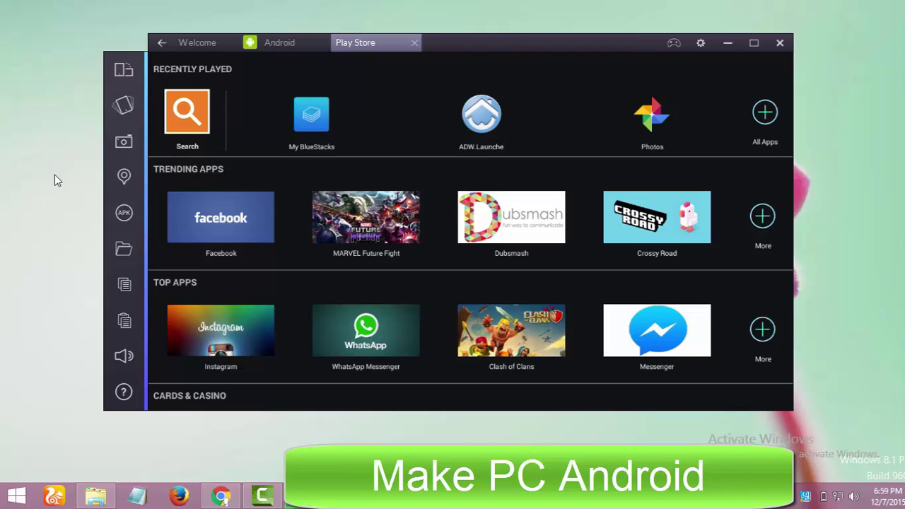
left_click(412, 44)
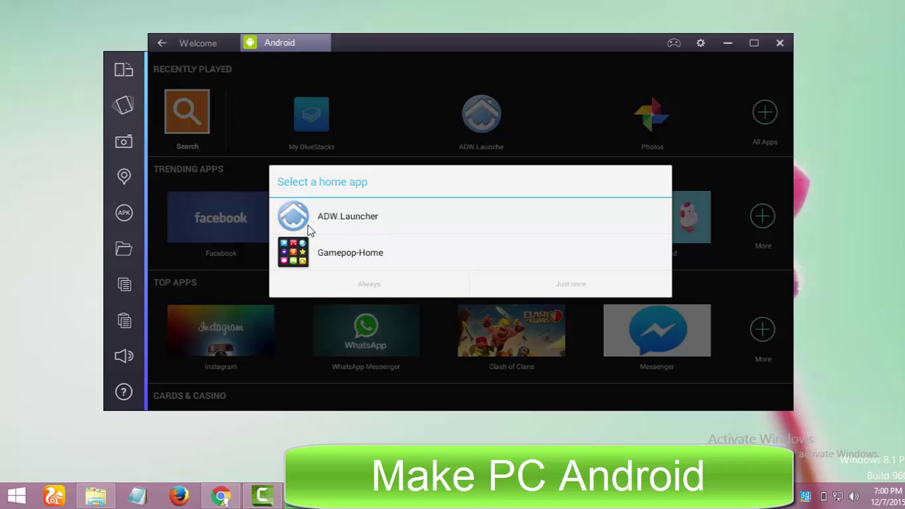
left_click(344, 213)
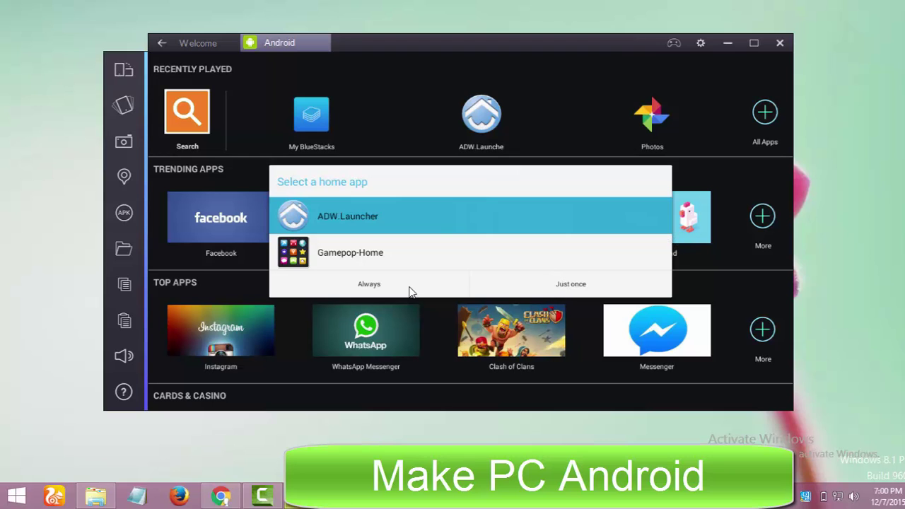
left_click(437, 219)
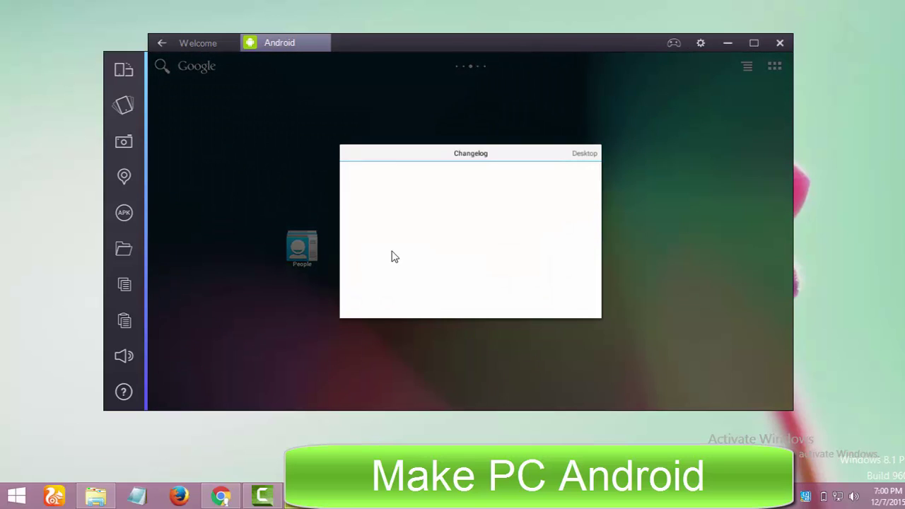
Dismiss the launcher's welcome guide and open Play Store from the list of all apps.
left_click(625, 141)
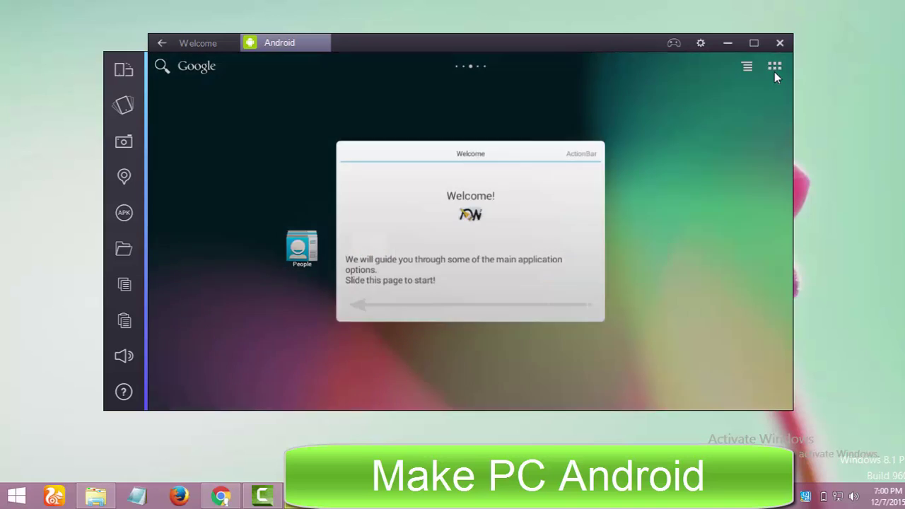
left_click(773, 68)
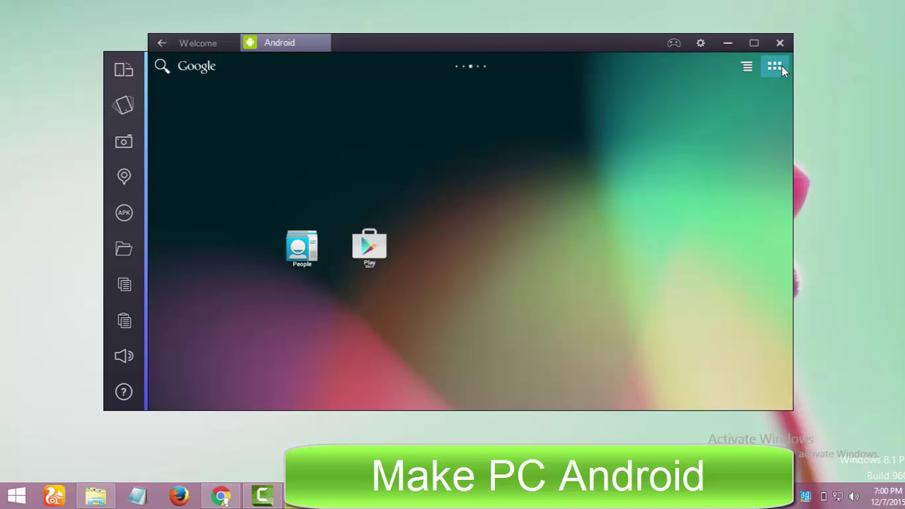
left_click(778, 67)
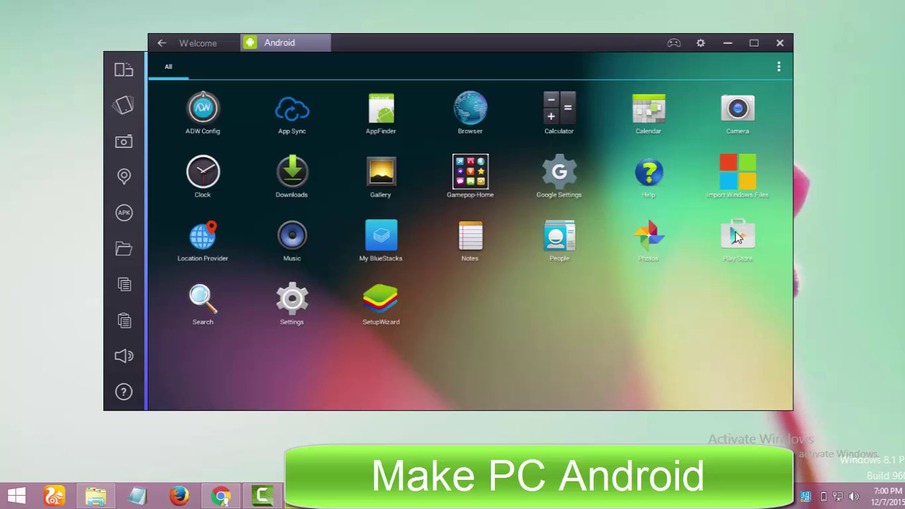
left_click(749, 229)
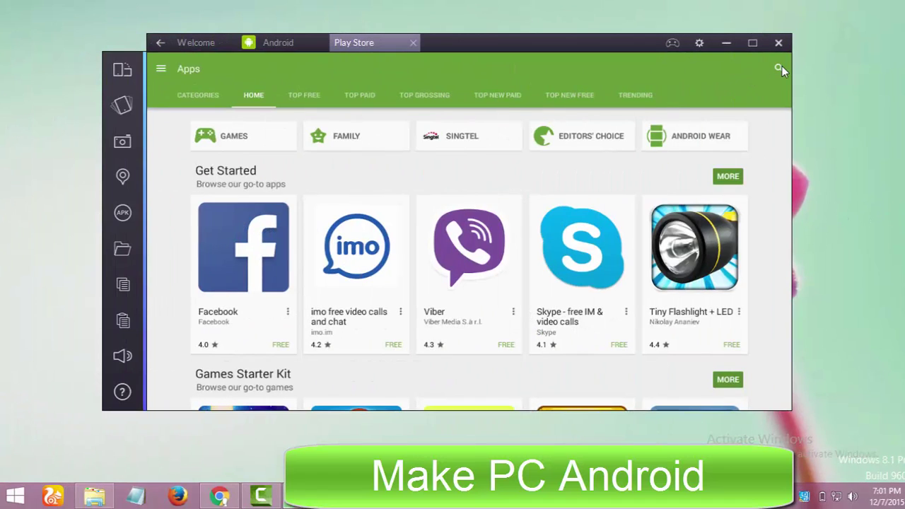
Search Google Play for "imo".
left_click(780, 69)
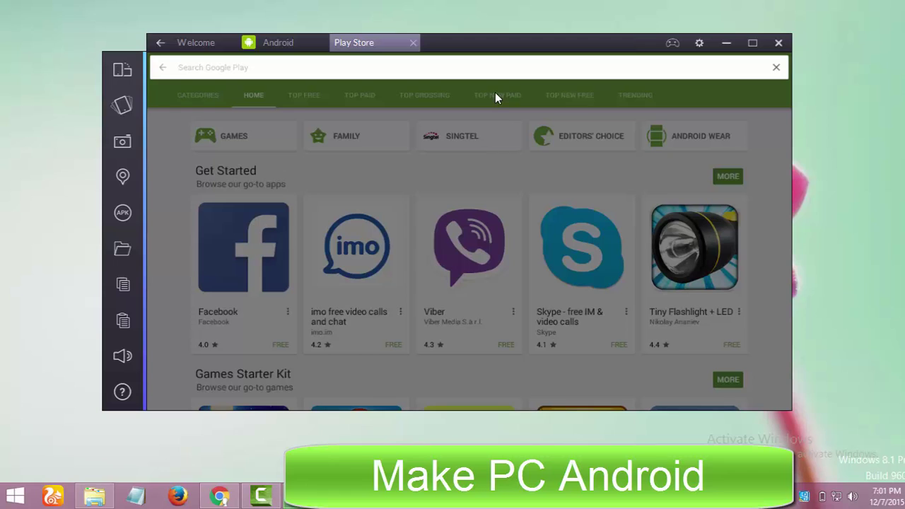
type("imo")
key("Return")
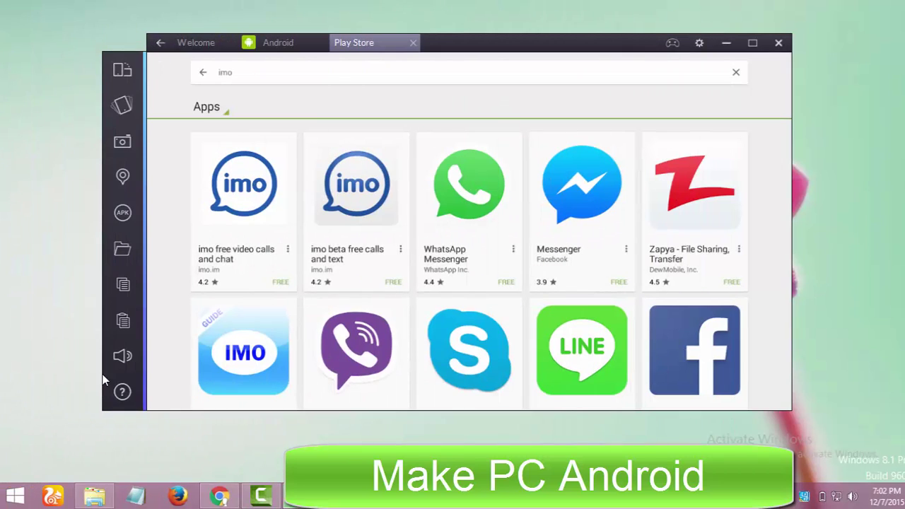
Install "imo free video calls and chat" and accept the access permissions it requests.
left_click(240, 195)
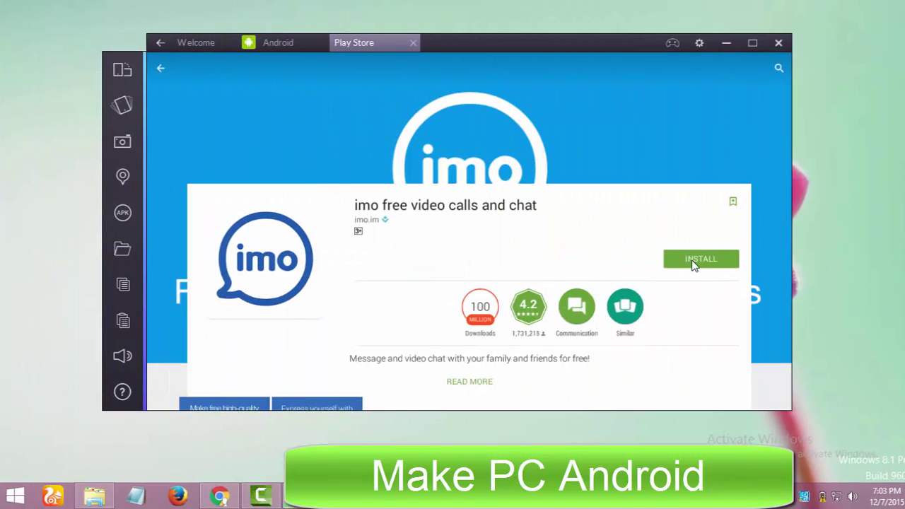
left_click(705, 262)
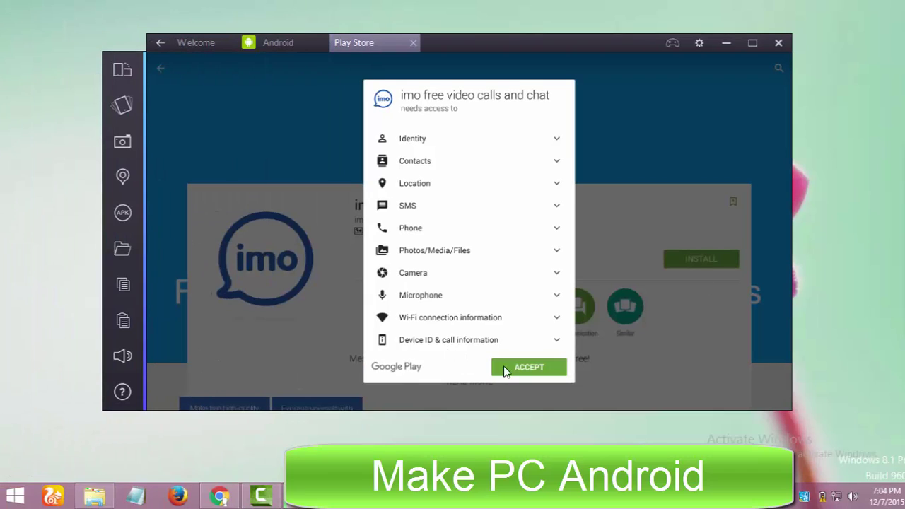
left_click(543, 369)
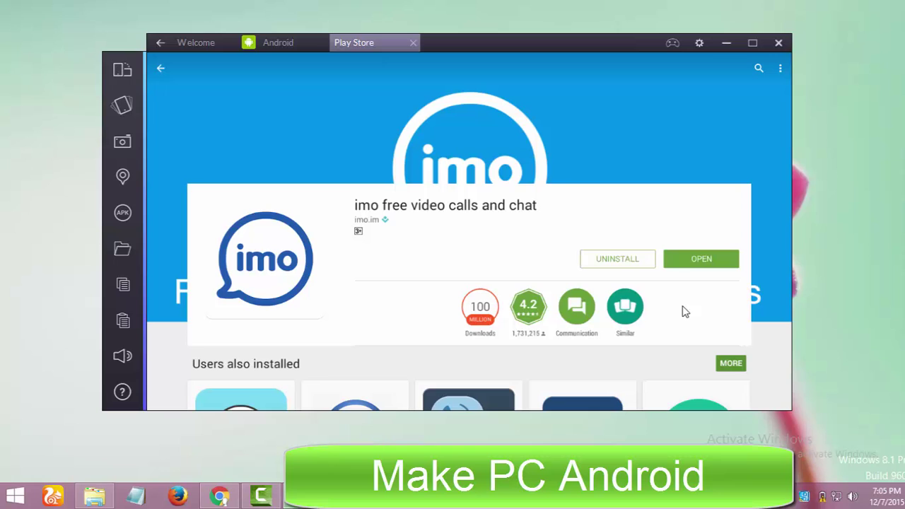
Open imo, set the country to Pakistan, and enter and confirm the phone number for verification.
left_click(702, 259)
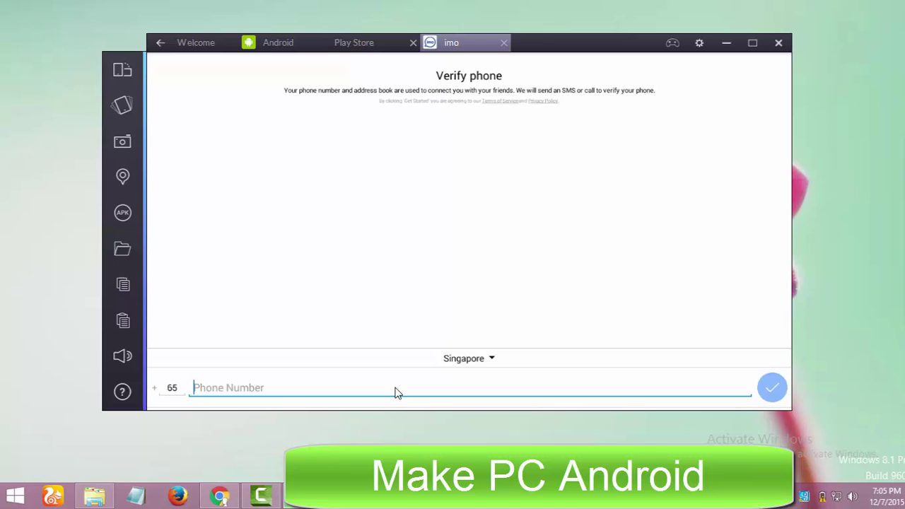
left_click(487, 362)
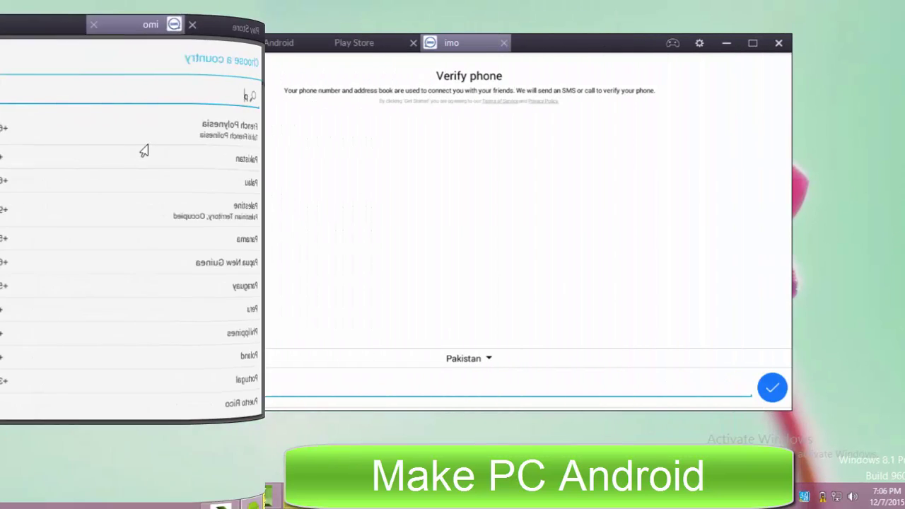
left_click(777, 383)
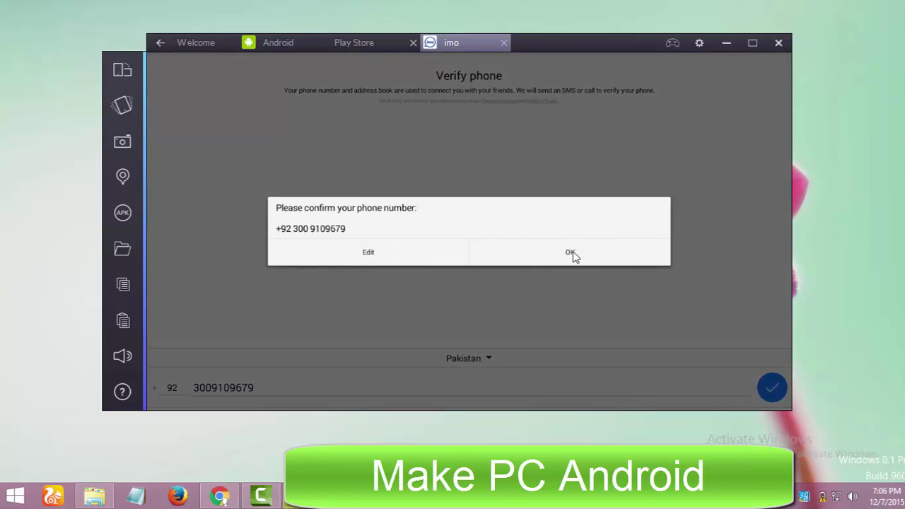
left_click(570, 255)
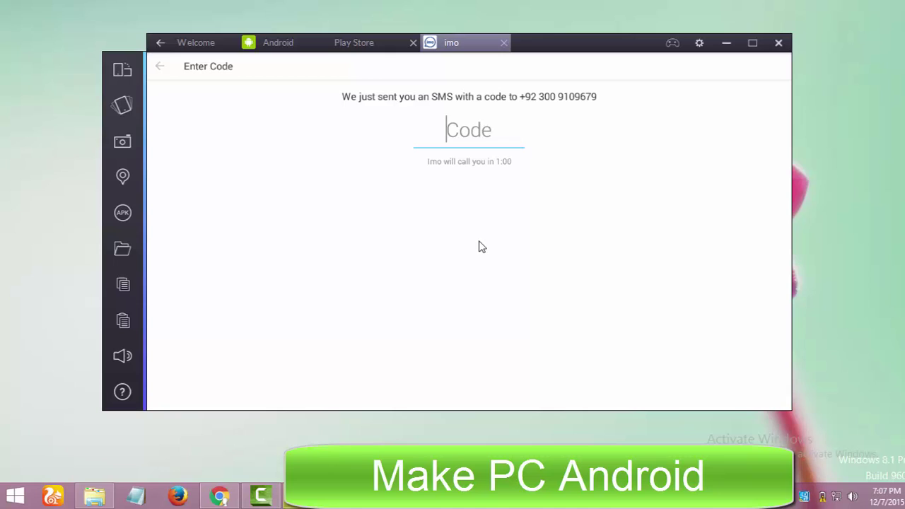
Enter the SMS verification code in imo and decline the offer to invite friends.
left_click(448, 129)
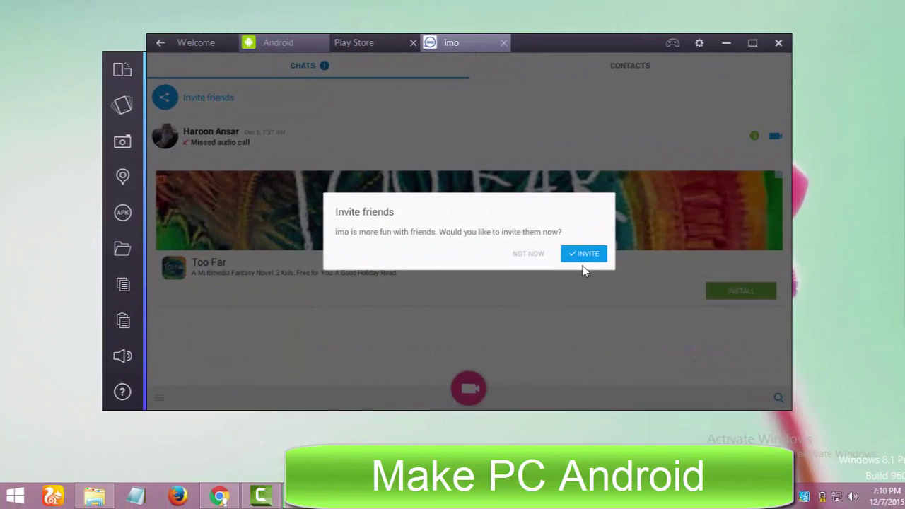
left_click(530, 252)
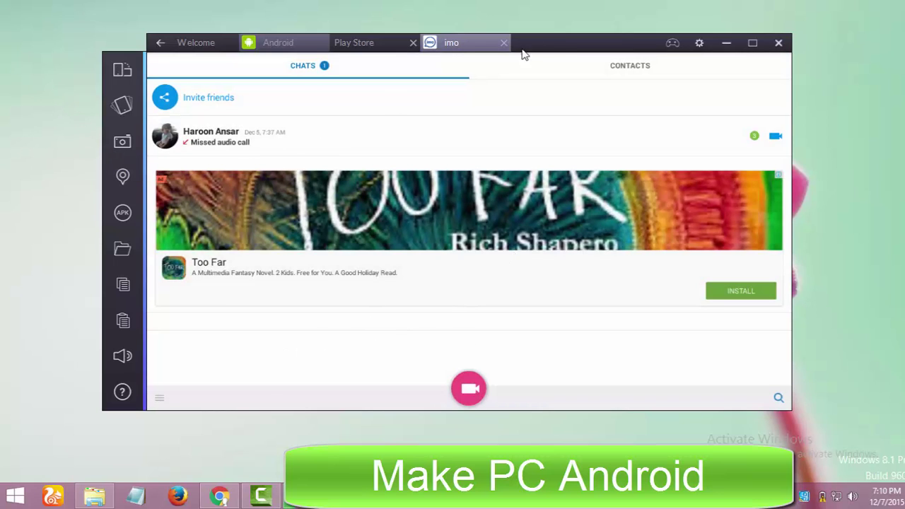
Close the Play Store and choose ADW.Launcher as the home app for always, returning to the imo chats.
left_click(413, 42)
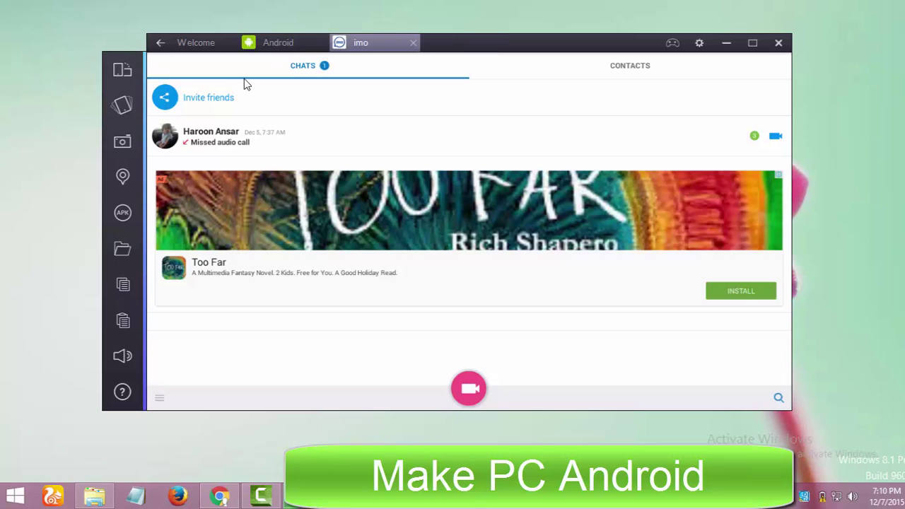
left_click(316, 43)
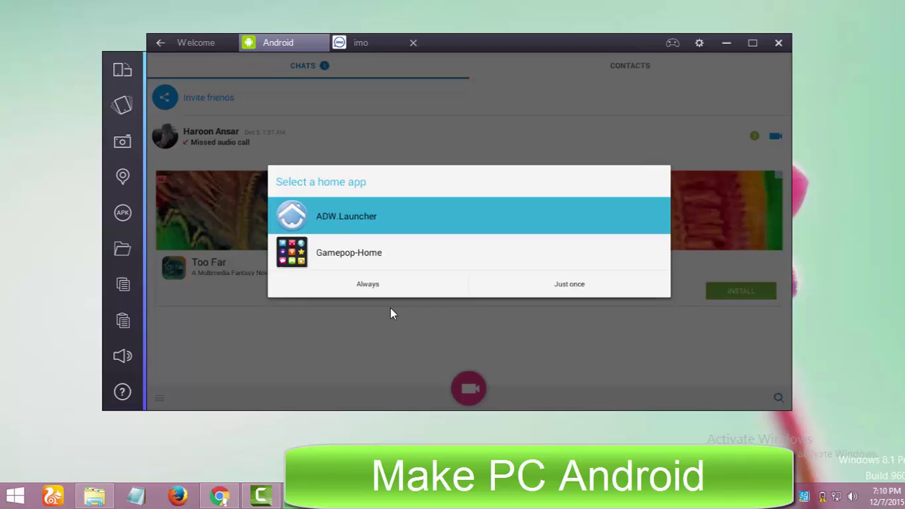
left_click(368, 284)
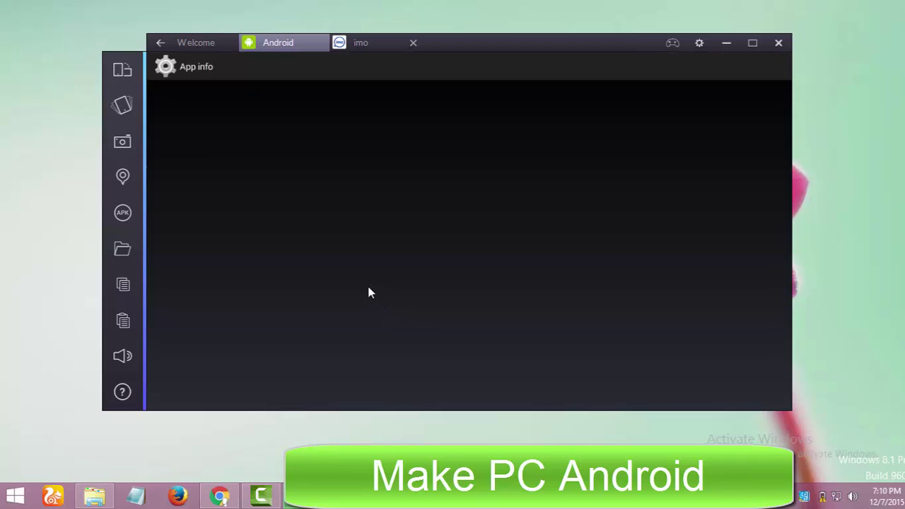
left_click(359, 47)
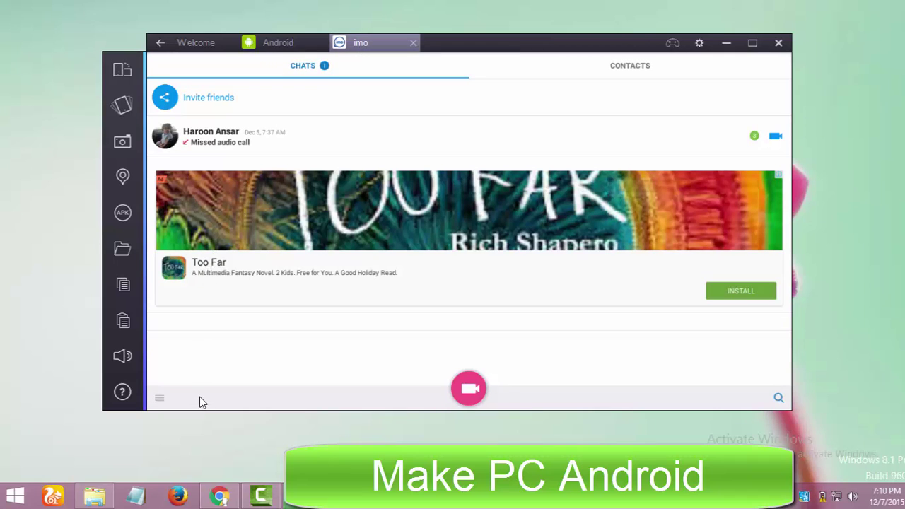